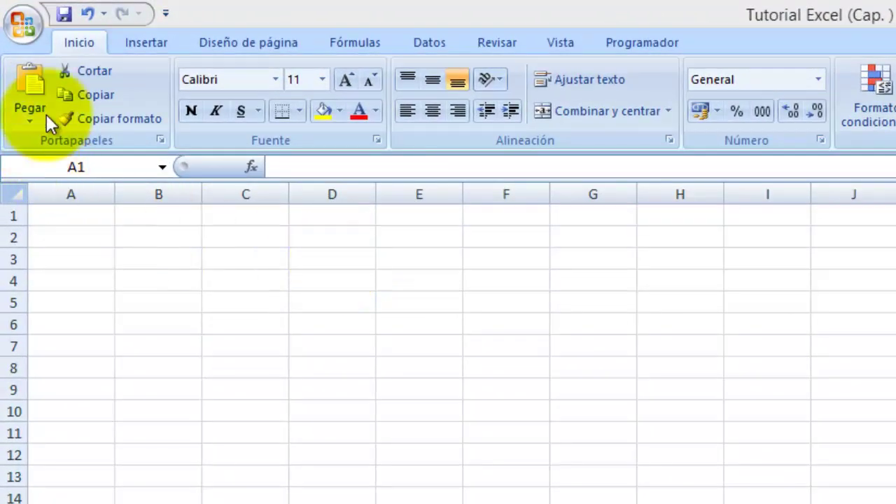
# Try downloading the Planeamiento Mensual agenda template from Office Online, dismissing the resulting error.
pyautogui.click(23, 28)
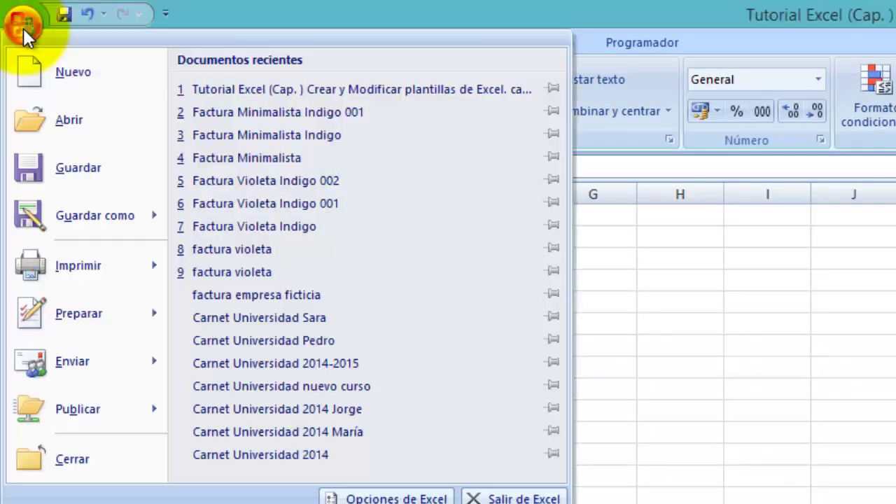
pyautogui.click(55, 75)
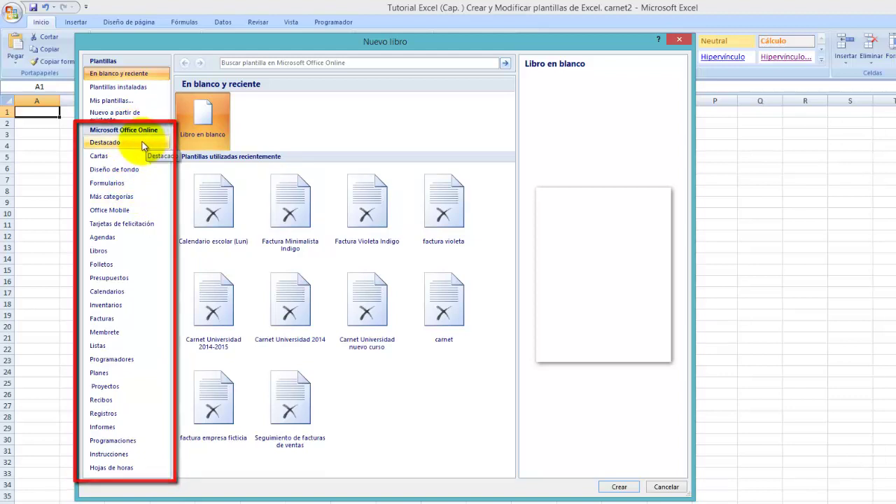
pyautogui.click(114, 237)
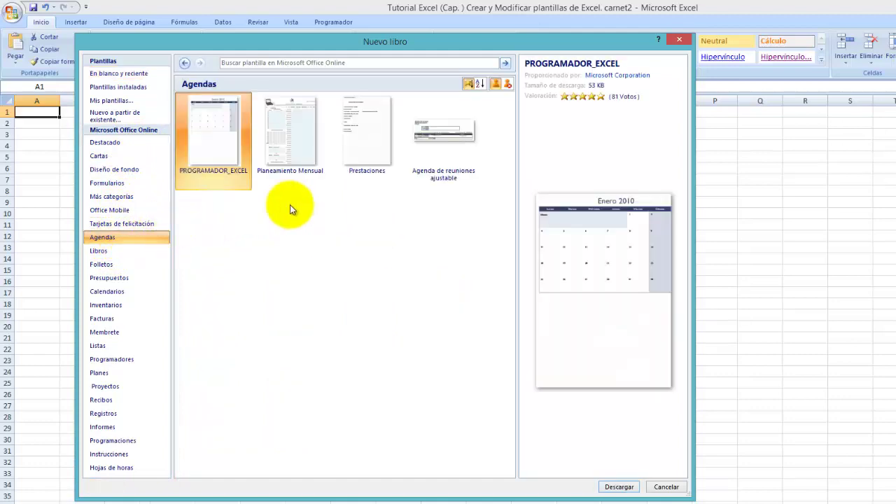
pyautogui.click(290, 152)
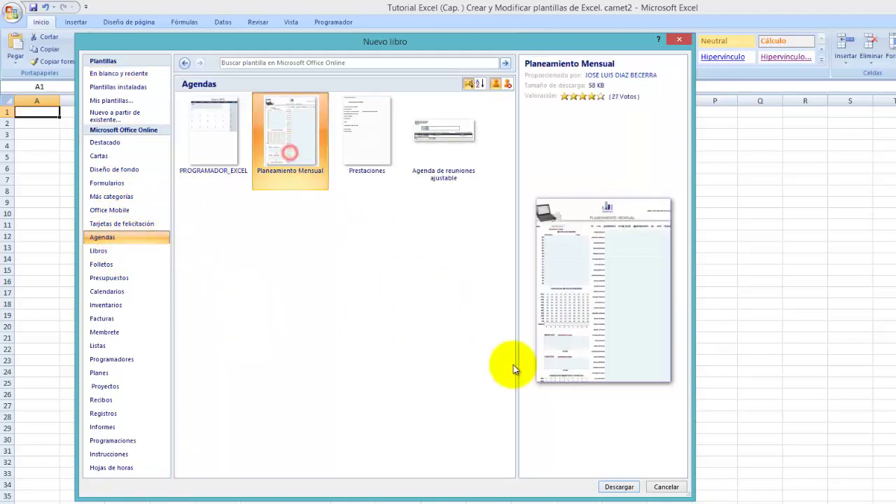
pyautogui.click(621, 487)
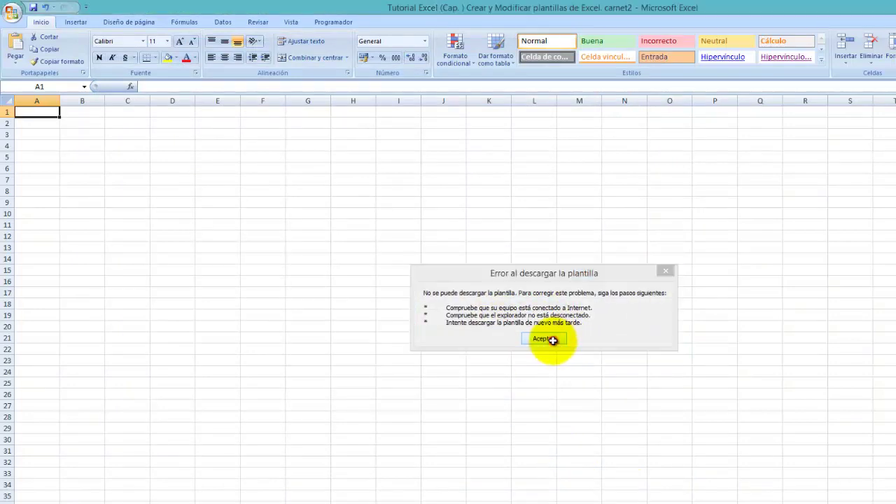
pyautogui.click(543, 340)
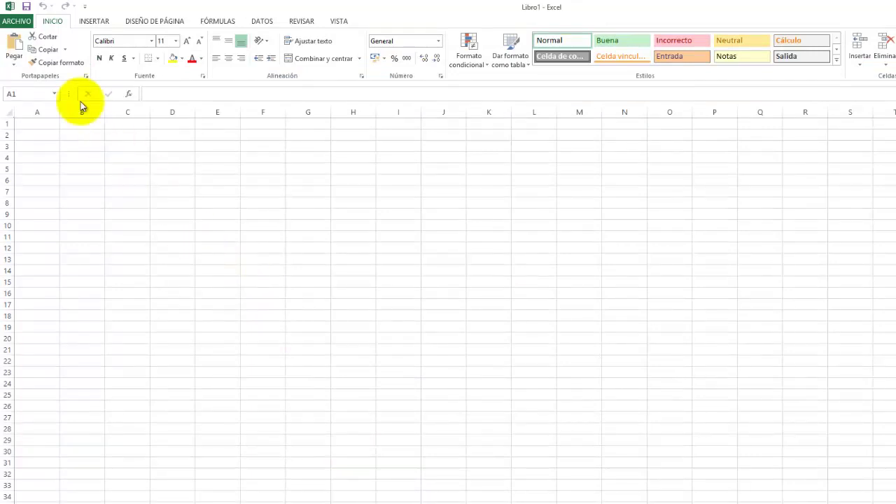
# Search the online new-workbook templates for 'Presupuesto'.
pyautogui.click(21, 28)
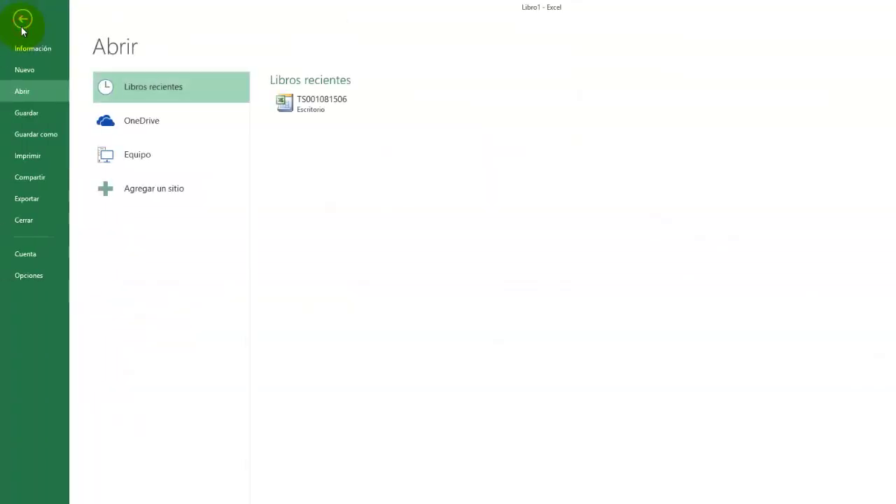
pyautogui.click(25, 70)
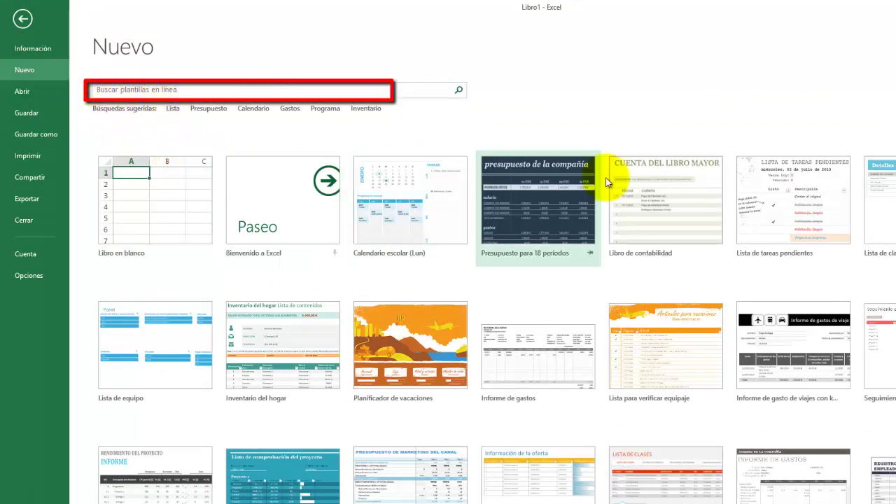
pyautogui.click(188, 89)
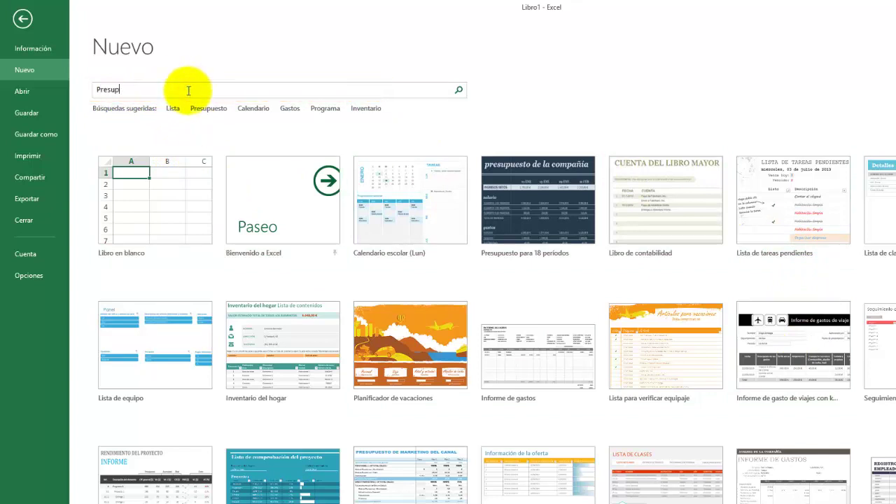
pyautogui.write('Presupuesto')
pyautogui.press('Return')
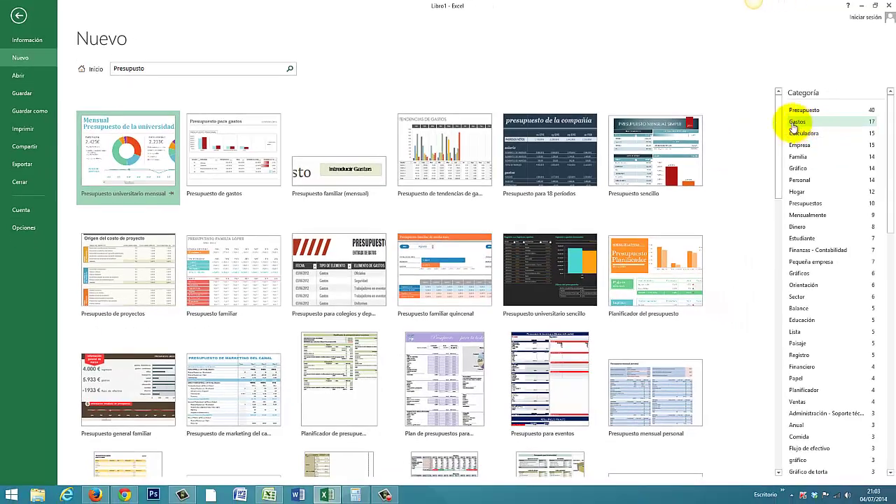
# Scan the results and preview the Presupuesto de tendencias de gastos template.
pyautogui.scroll(-1, 770, 184)
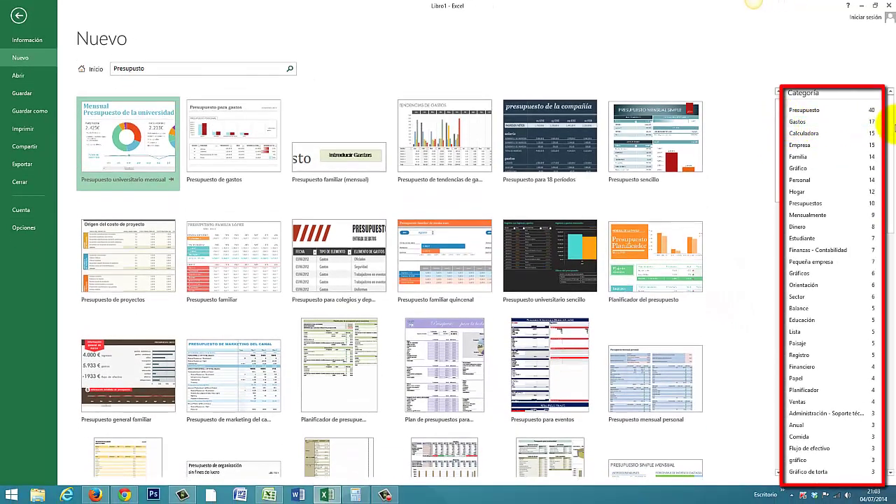
pyautogui.scroll(-3, 882, 158)
pyautogui.scroll(3, 889, 161)
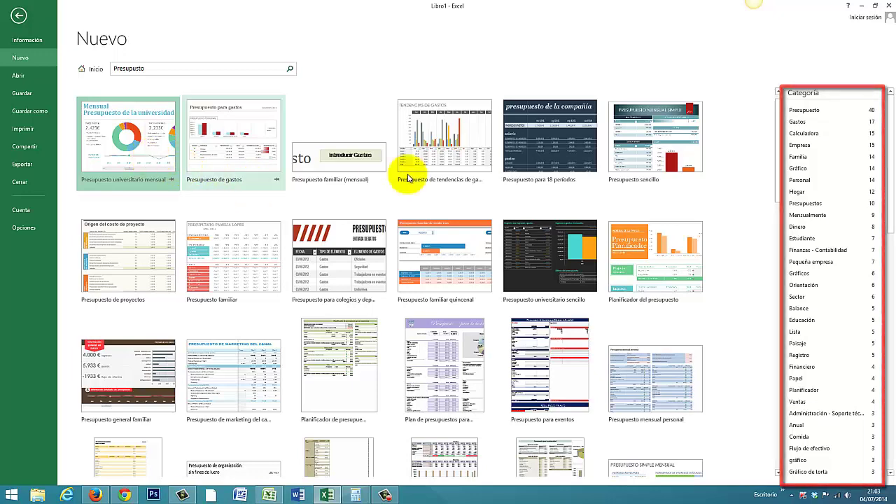
pyautogui.click(472, 161)
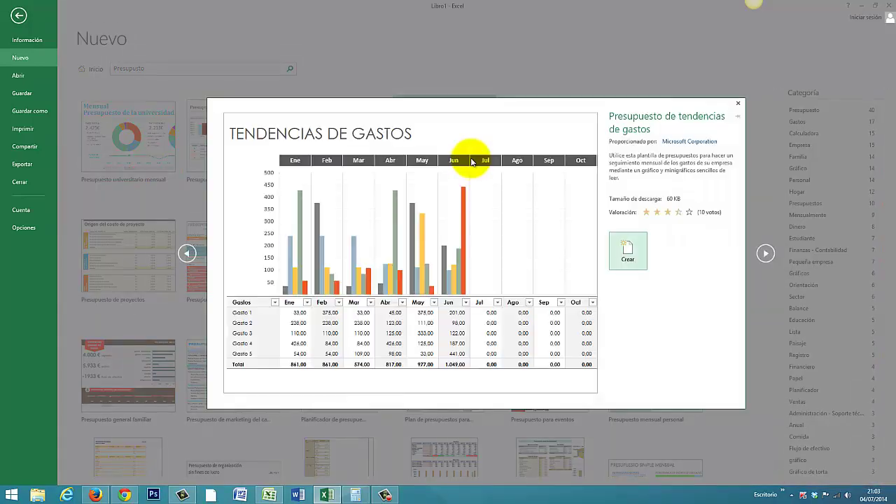
# Create the budget workbook, check the Total column filter without changes, then select cell T7.
pyautogui.click(628, 251)
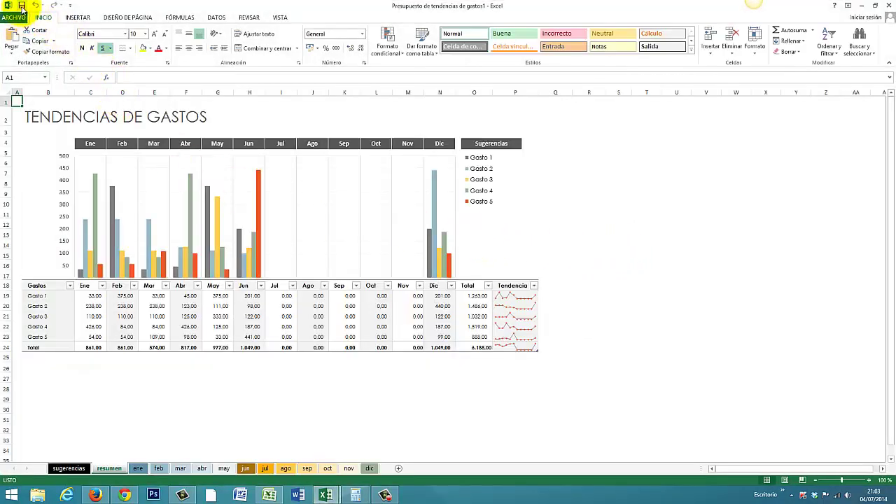
pyautogui.click(489, 285)
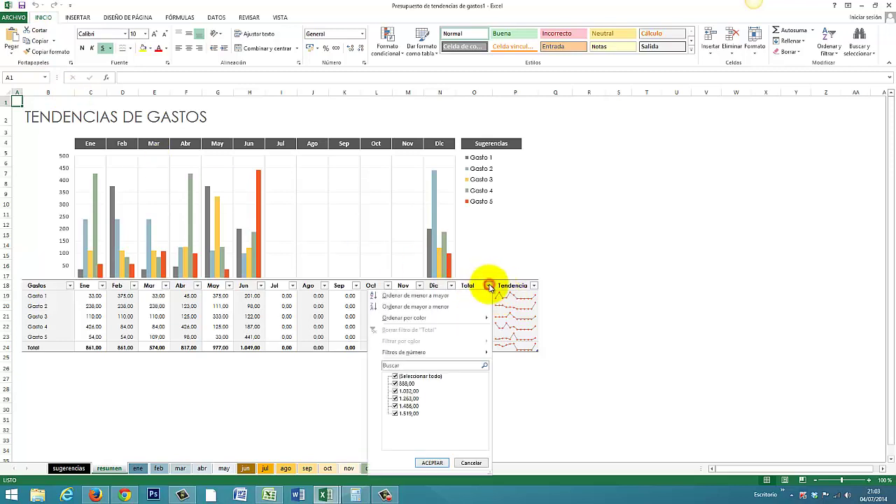
pyautogui.click(490, 286)
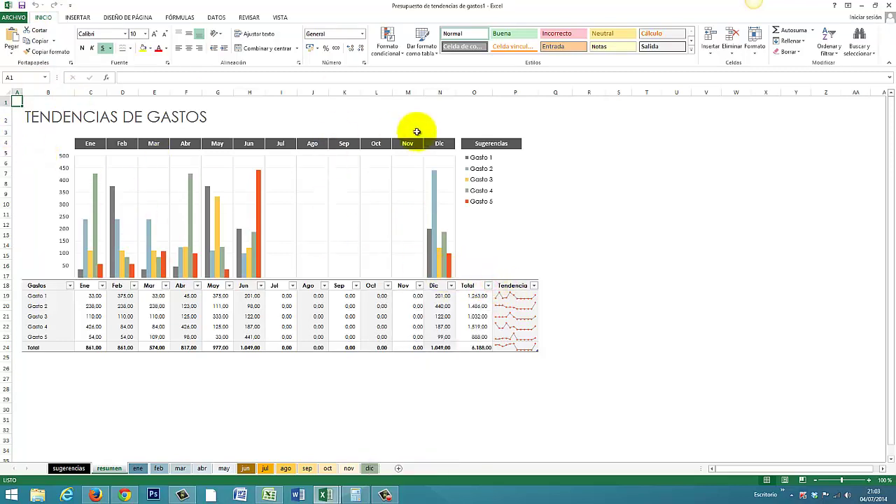
pyautogui.click(645, 174)
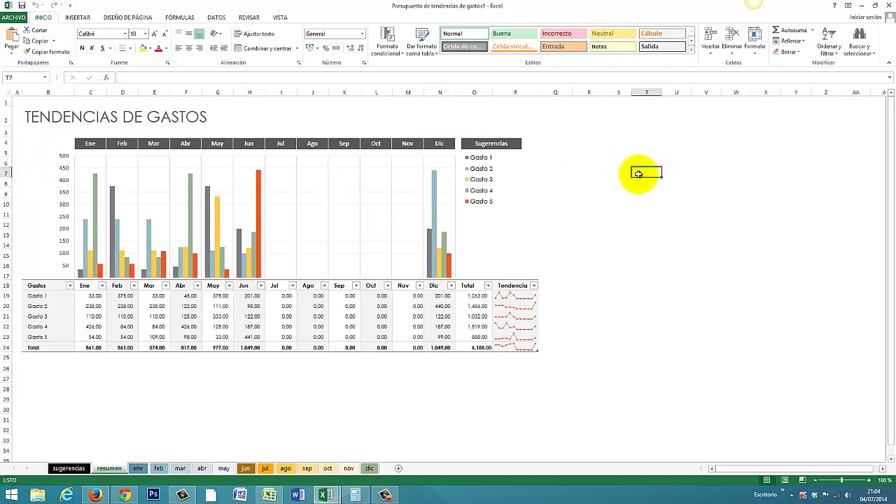
# Browse the ene, feb and mar expense sheets, ending on the sugerencias tips sheet.
pyautogui.click(138, 468)
pyautogui.click(158, 469)
pyautogui.click(181, 468)
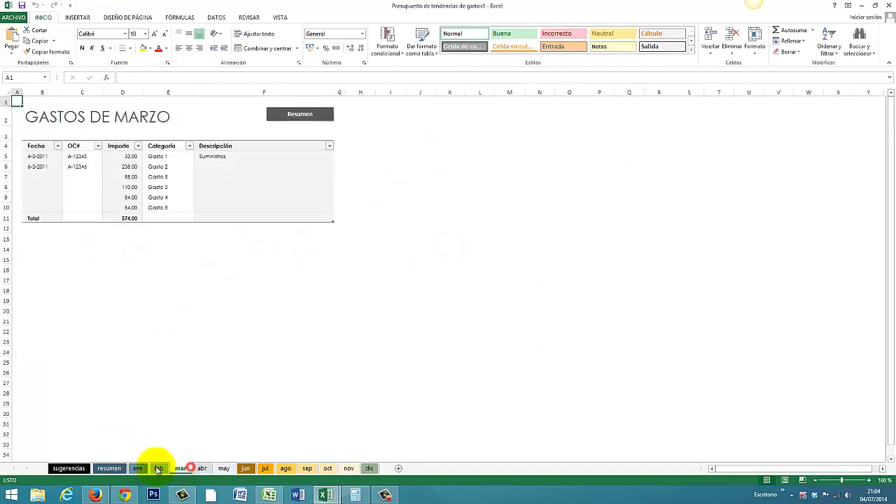
pyautogui.click(68, 468)
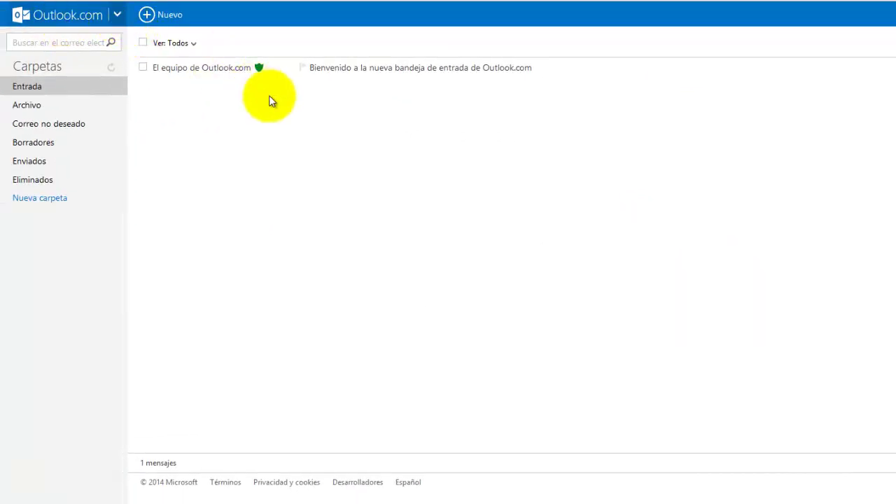
# Launch Excel Online from the Outlook.com app launcher.
pyautogui.click(117, 16)
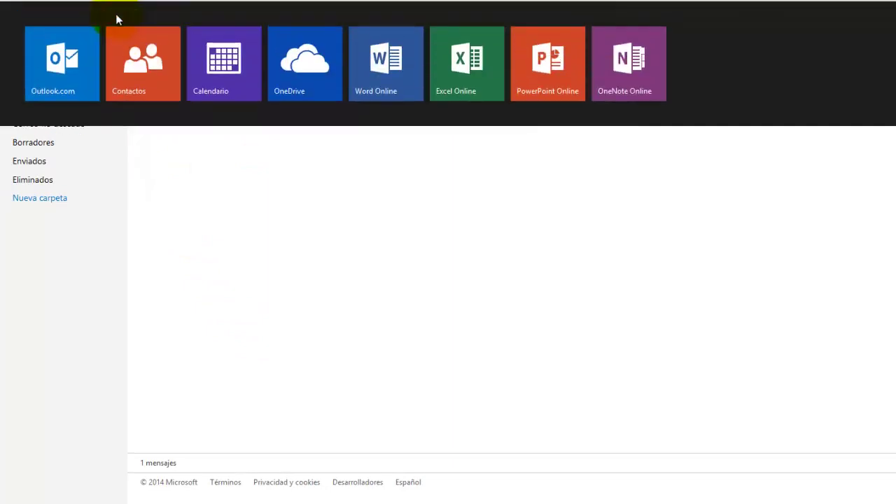
pyautogui.click(471, 71)
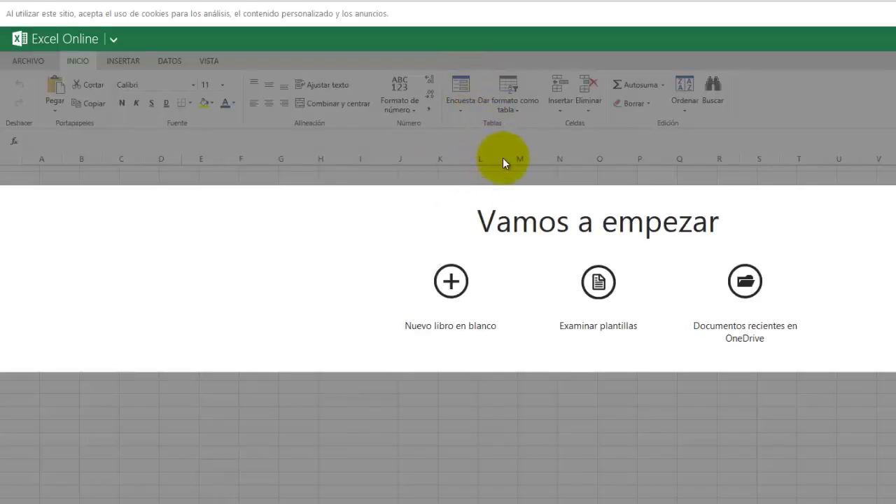
# Browse templates filtered to Excel and open the association dues tracker in Excel Online.
pyautogui.click(599, 295)
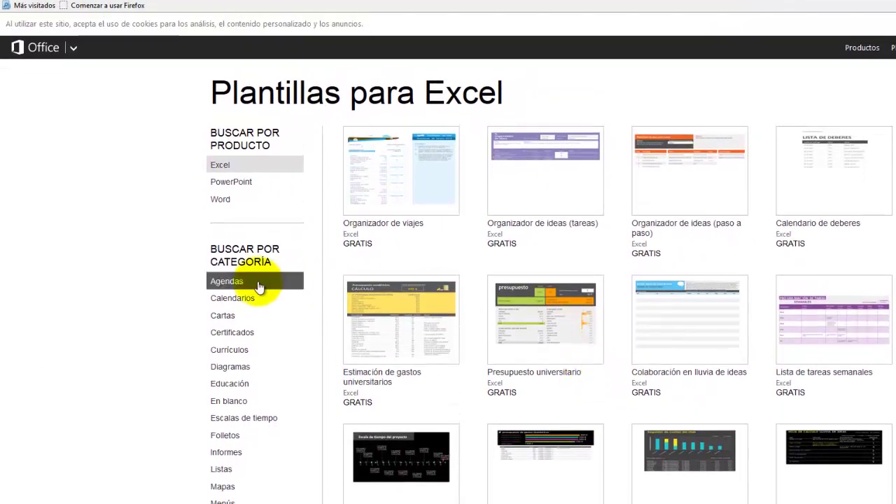
pyautogui.click(240, 350)
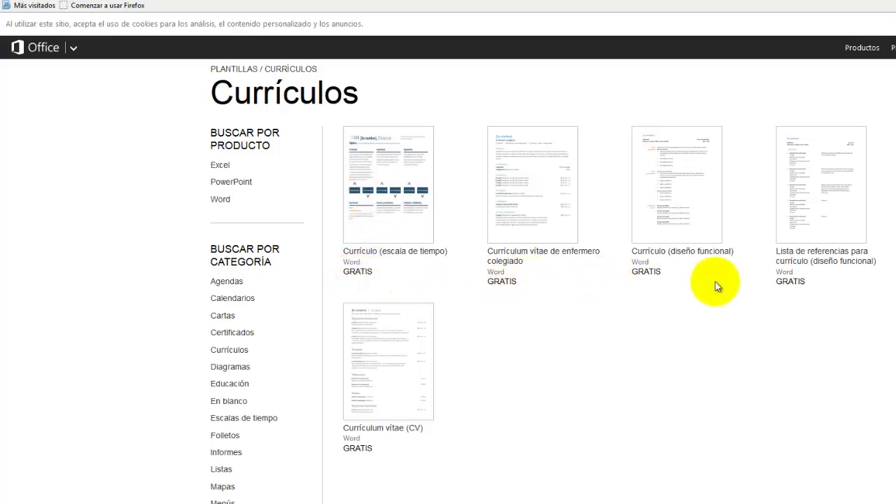
pyautogui.click(225, 169)
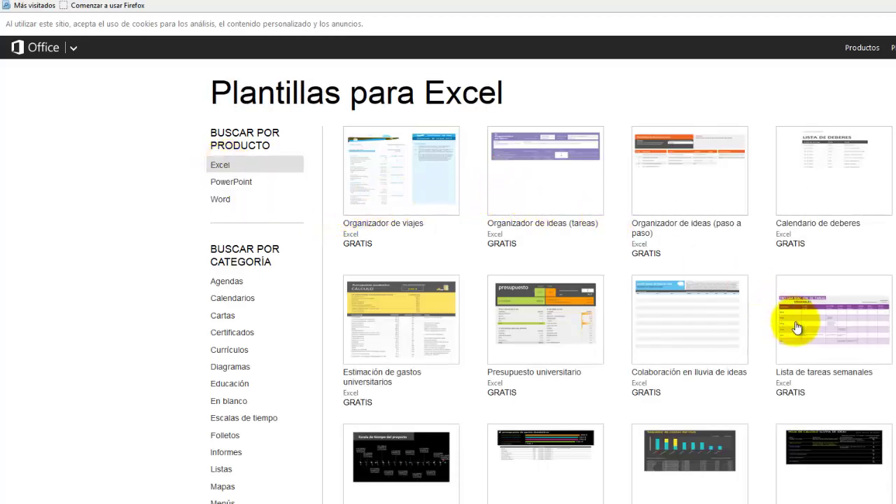
pyautogui.click(698, 441)
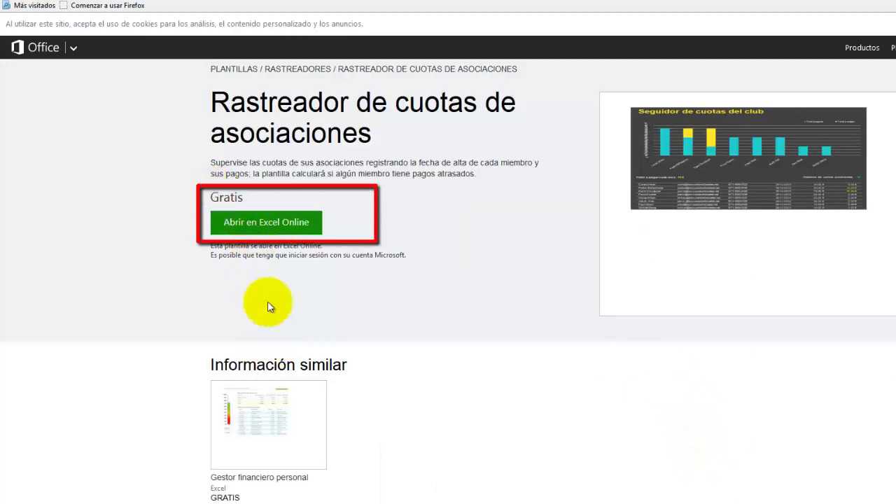
pyautogui.click(264, 222)
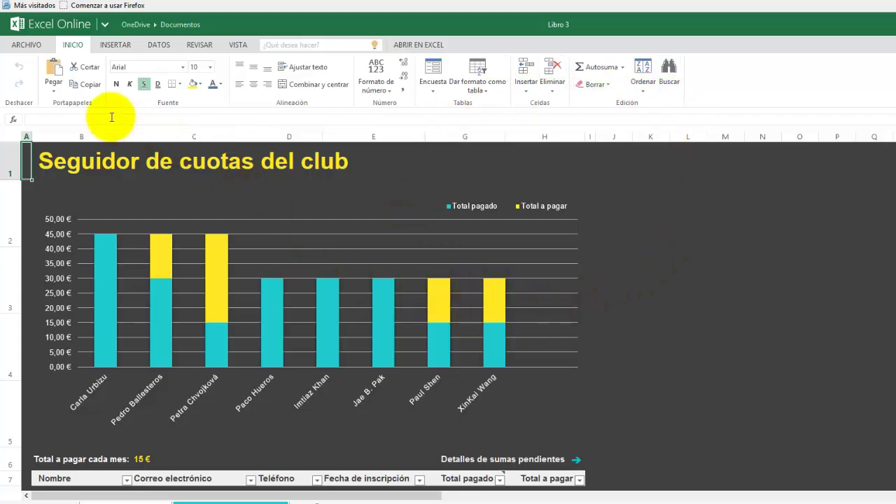
# Glance at the Office app list, then bring up the Archivo Guardar como options.
pyautogui.click(105, 27)
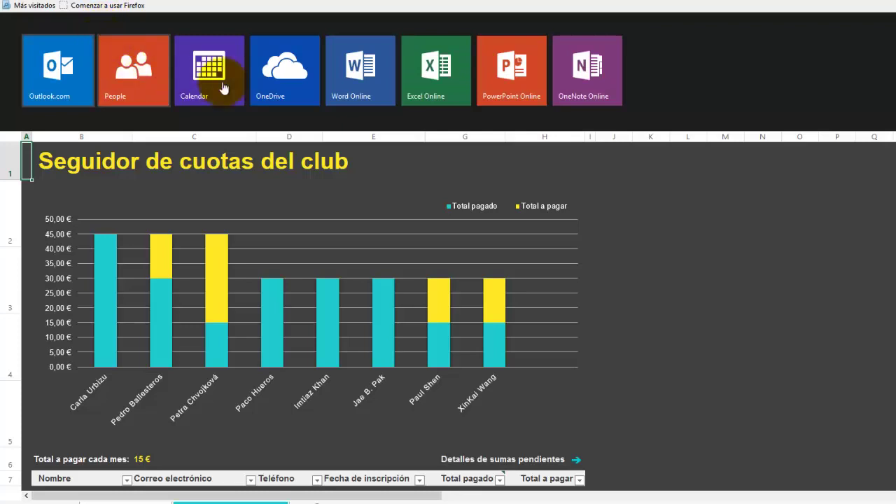
pyautogui.click(690, 155)
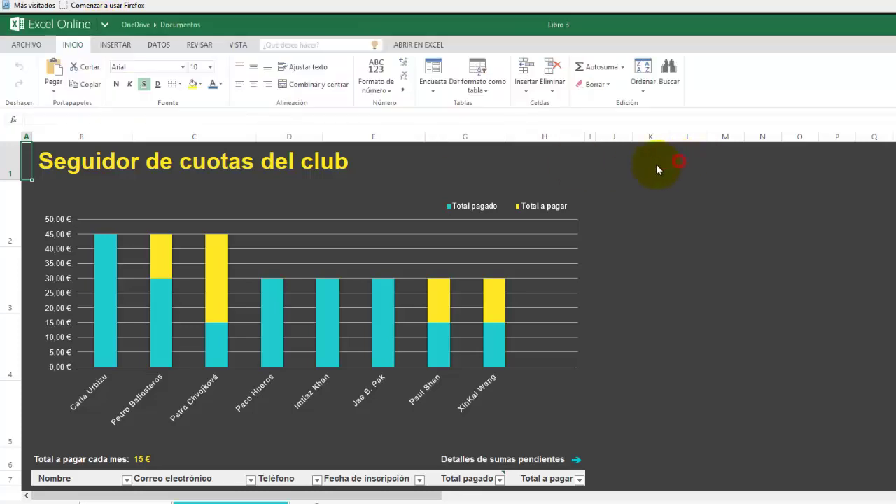
pyautogui.click(27, 44)
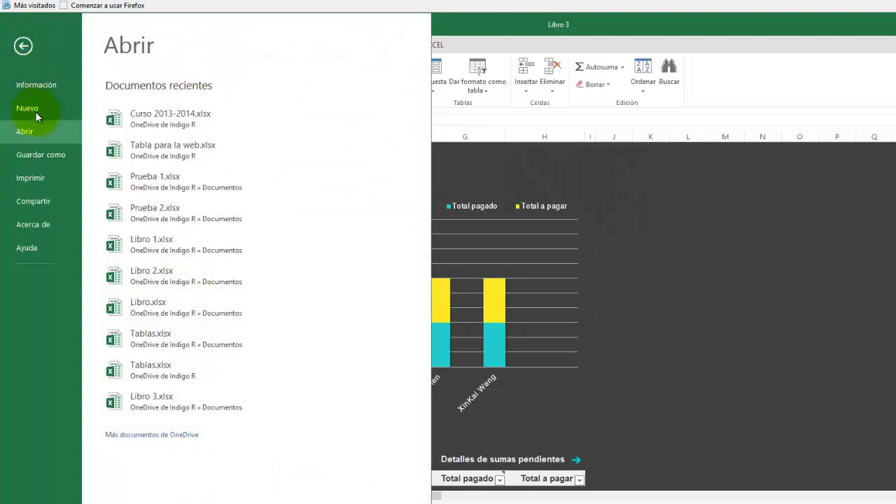
pyautogui.click(53, 162)
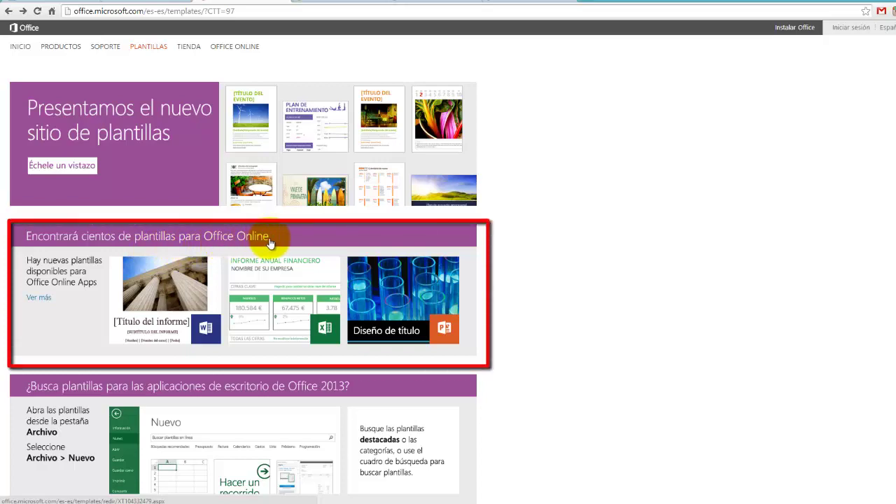
# Scroll the Plantillas page and open the Office 2010 templates article.
pyautogui.scroll(-1, 258, 245)
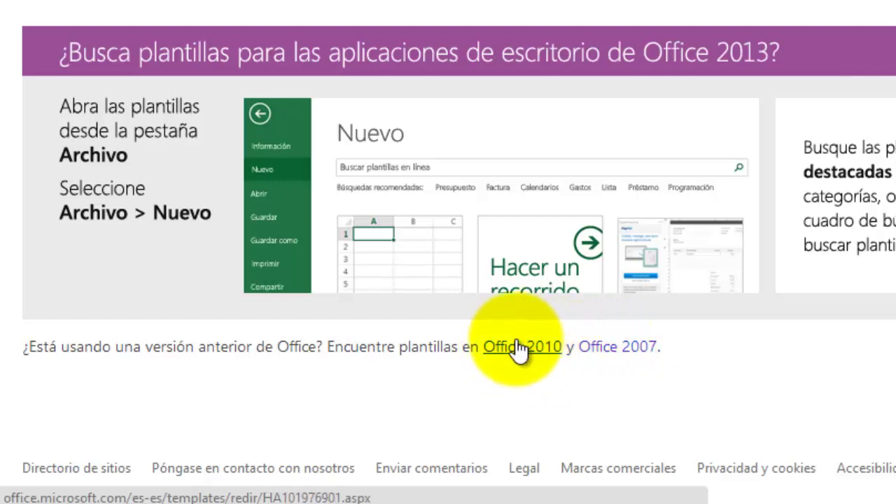
pyautogui.click(511, 346)
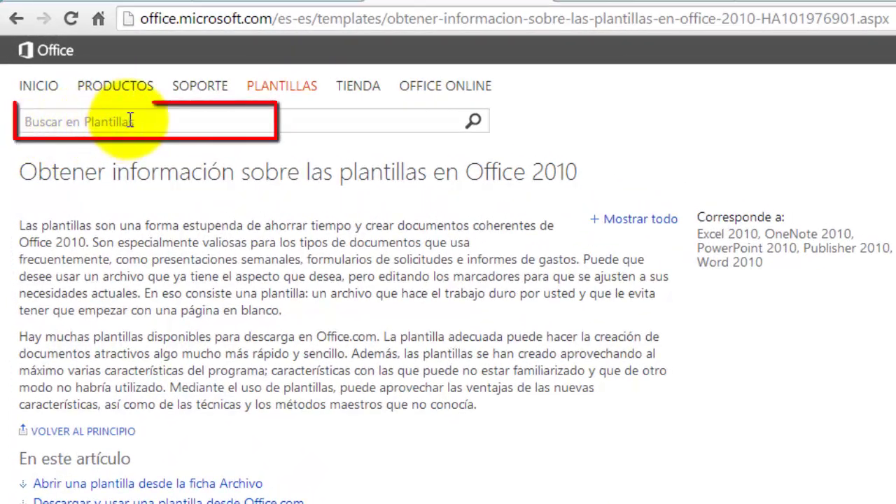
# Search the template catalogue for 'presupuesto' and go to the Presupuesto de gastos download.
pyautogui.click(129, 119)
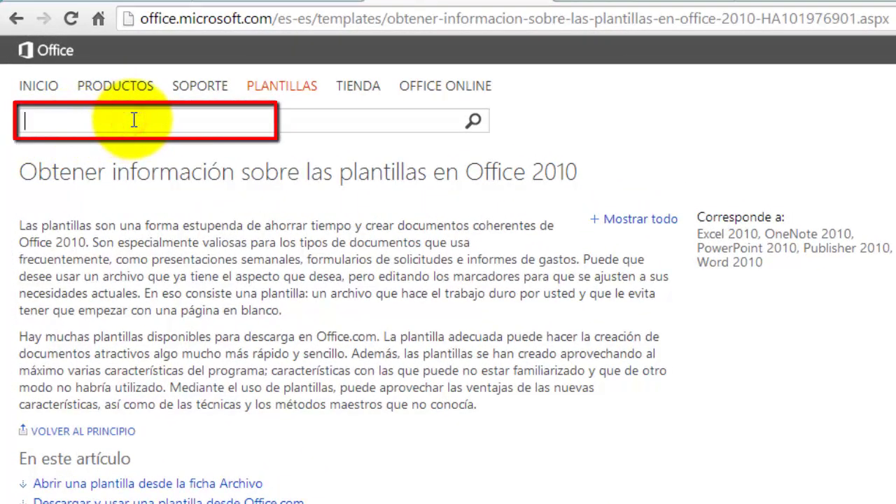
pyautogui.write('fa')
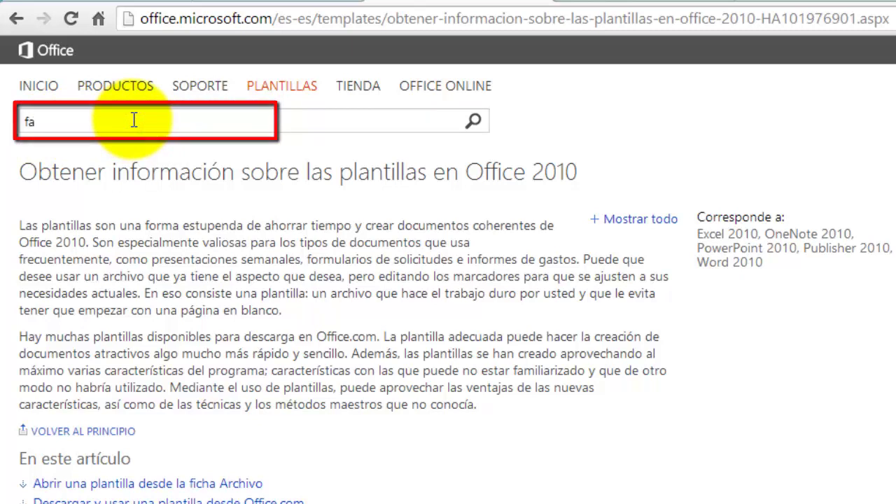
pyautogui.press('BackSpace')
pyautogui.press('BackSpace')
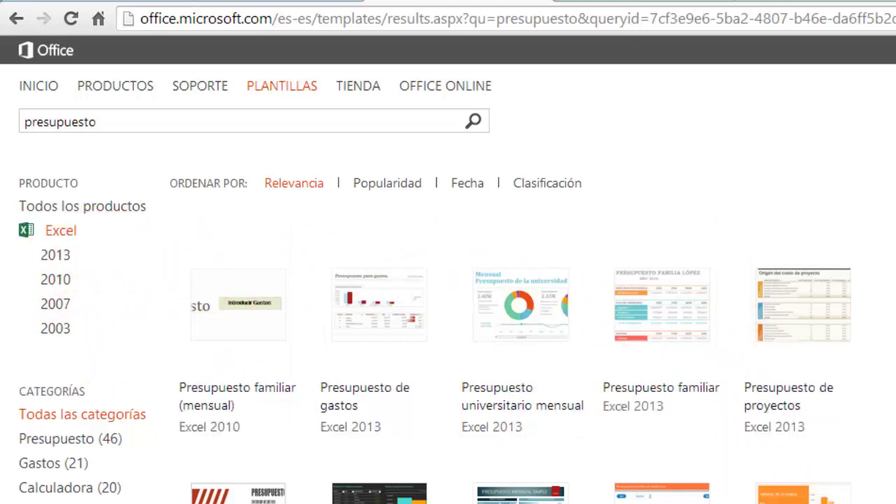
pyautogui.scroll(-1, 448, 280)
pyautogui.scroll(-2, 448, 280)
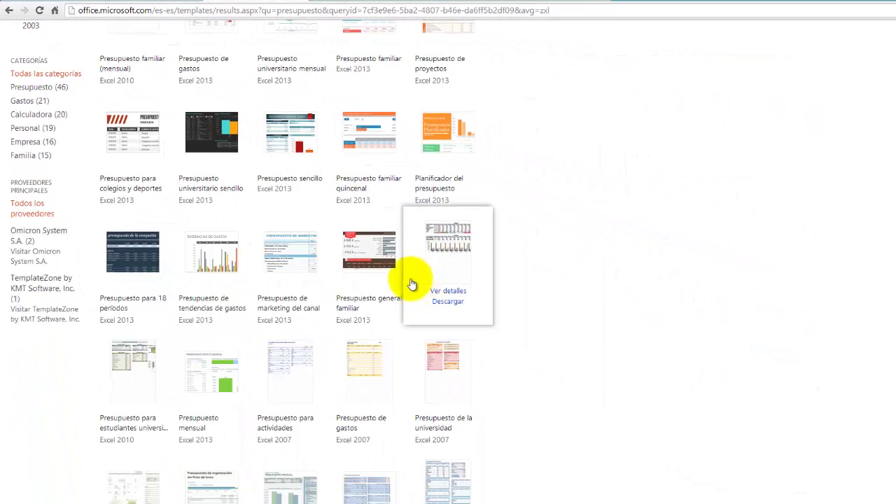
pyautogui.moveTo(290, 385)
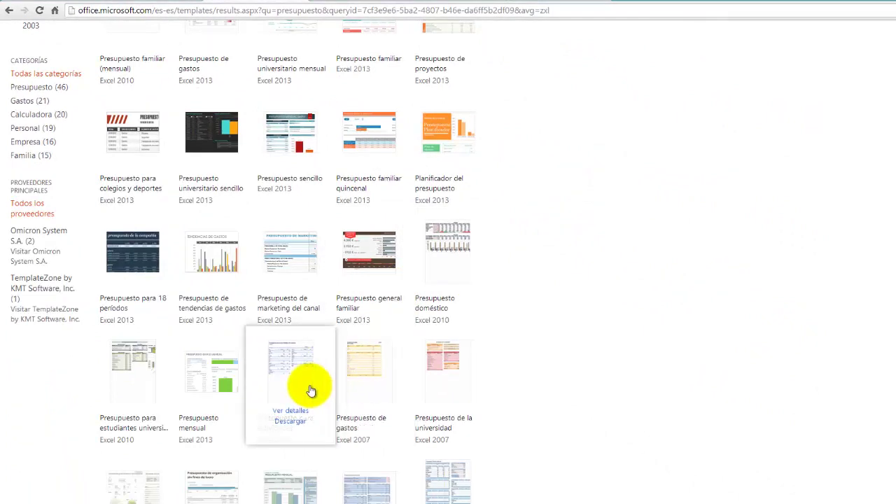
pyautogui.click(370, 420)
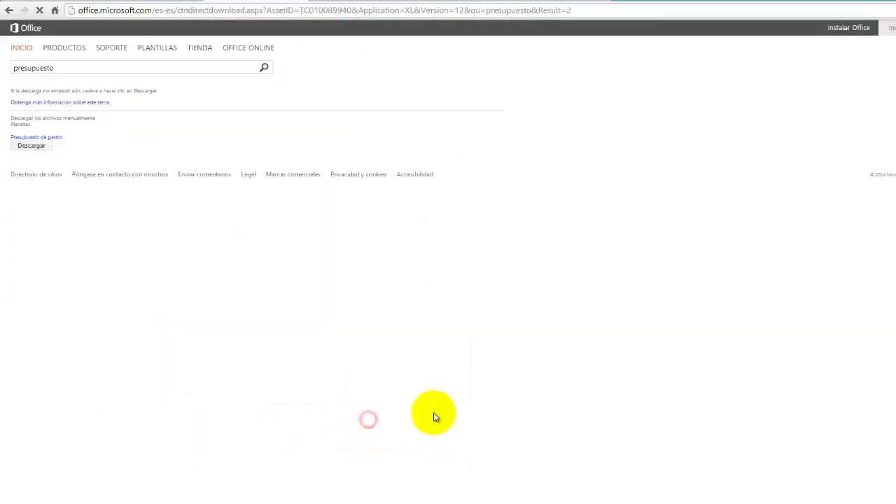
# Save the template file to the desktop as 'nueva plantilla'.
pyautogui.click(34, 205)
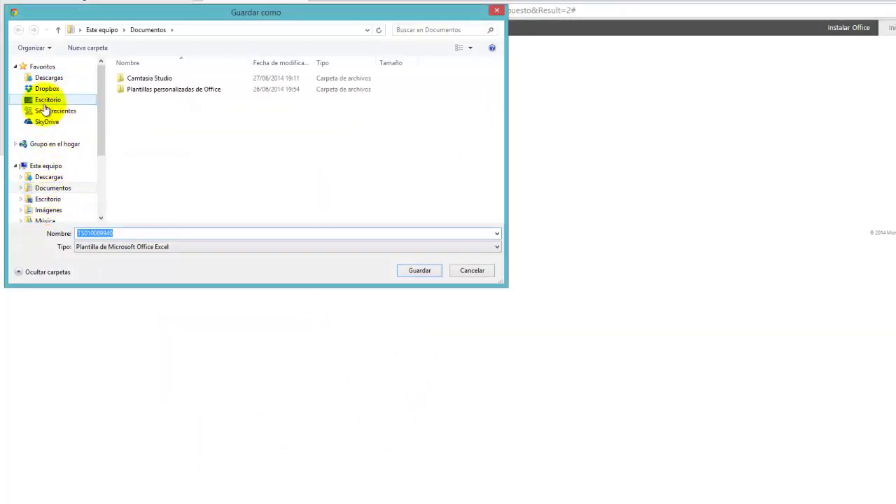
pyautogui.click(46, 199)
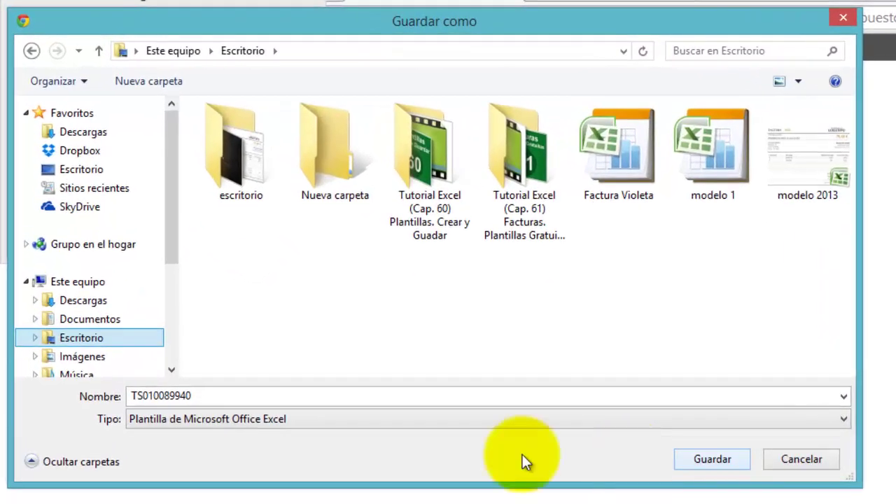
pyautogui.doubleClick(205, 396)
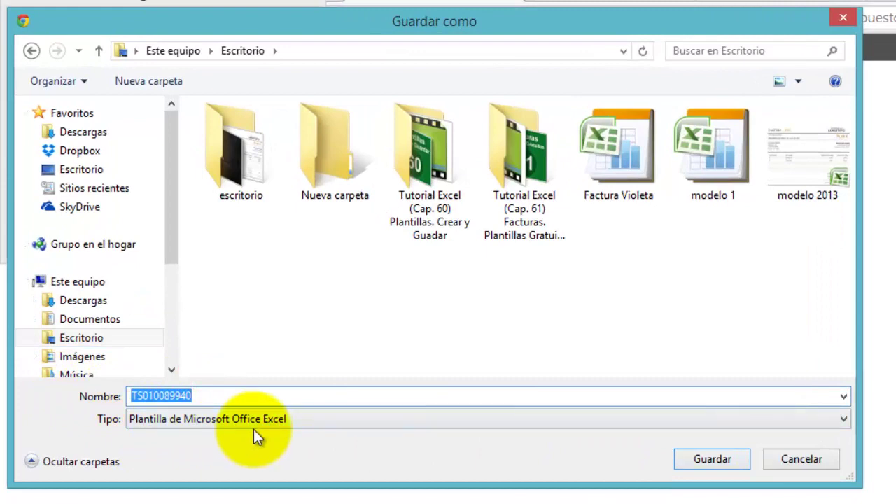
pyautogui.write('nueva plantilla')
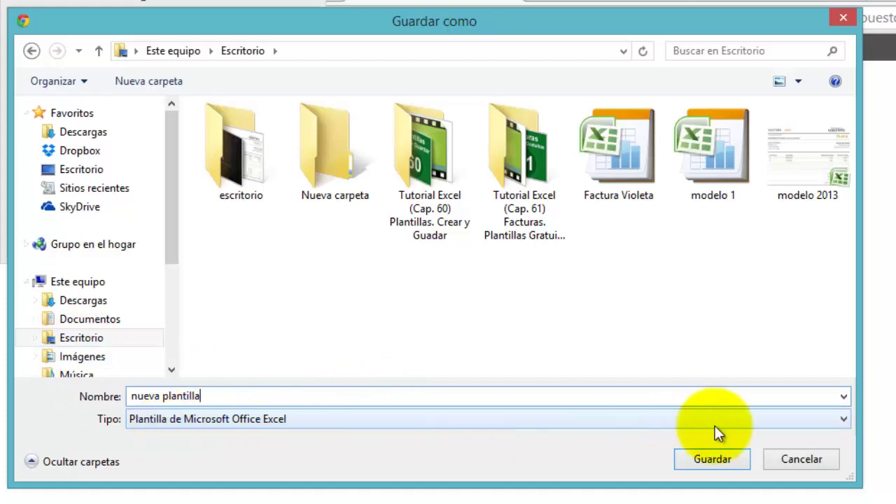
pyautogui.click(712, 459)
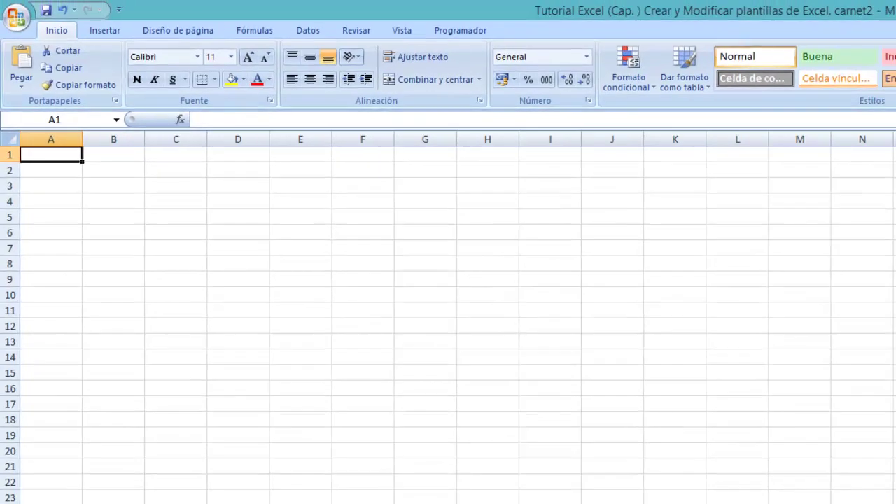
pyautogui.click(17, 15)
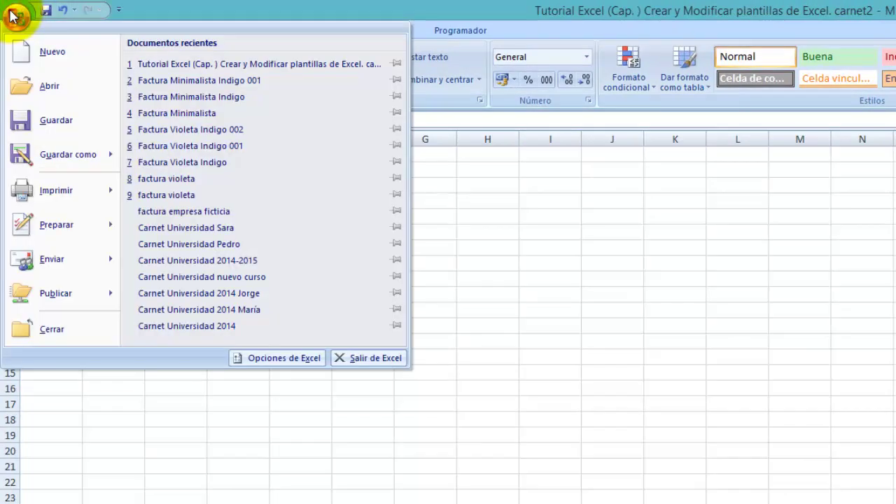
pyautogui.click(28, 50)
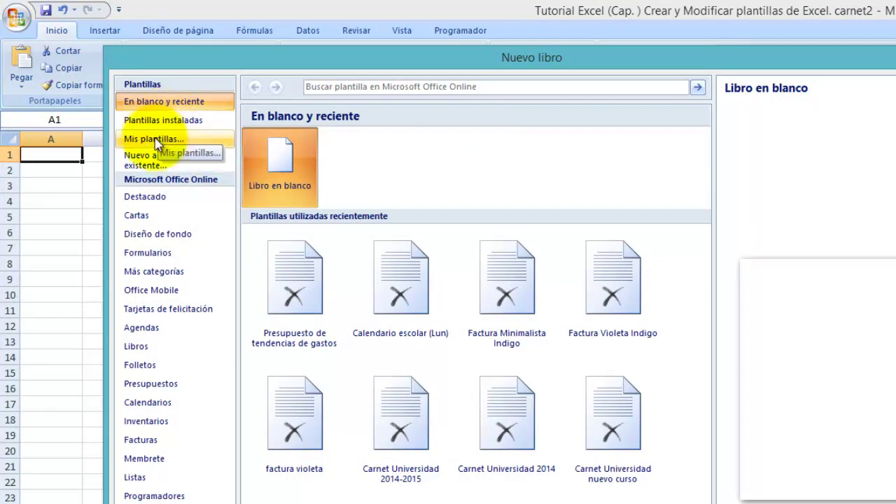
pyautogui.click(156, 139)
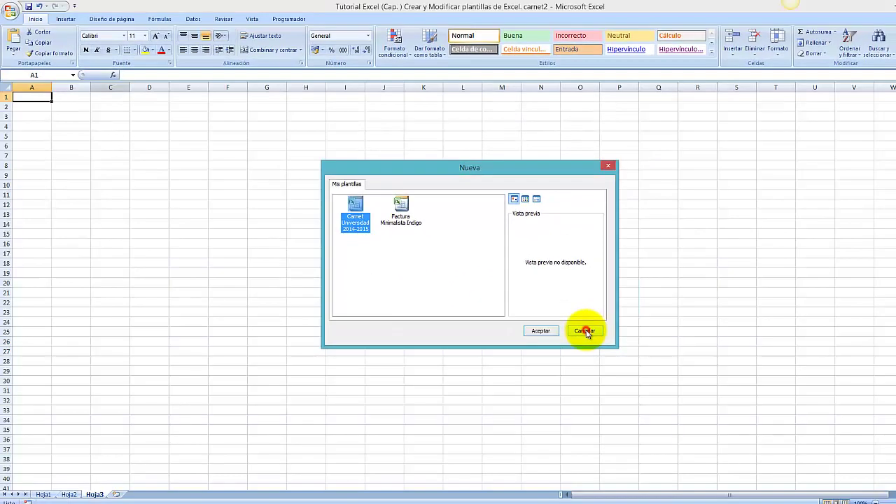
pyautogui.click(586, 333)
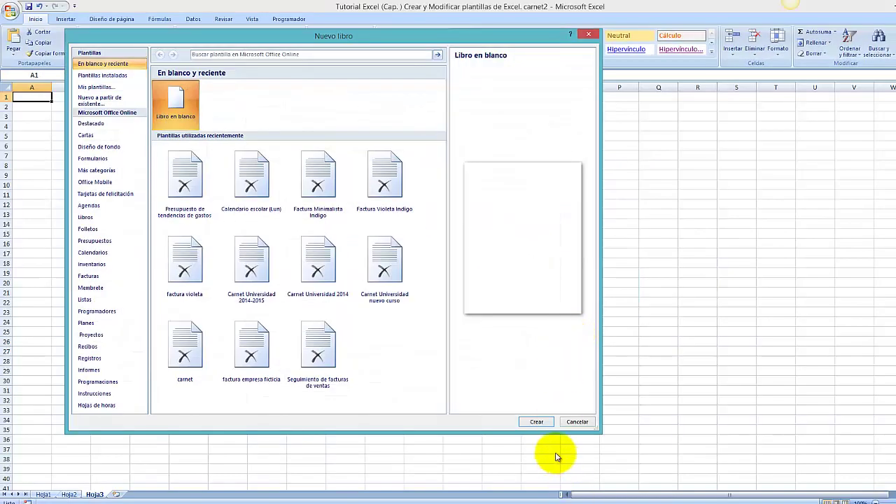
pyautogui.click(572, 420)
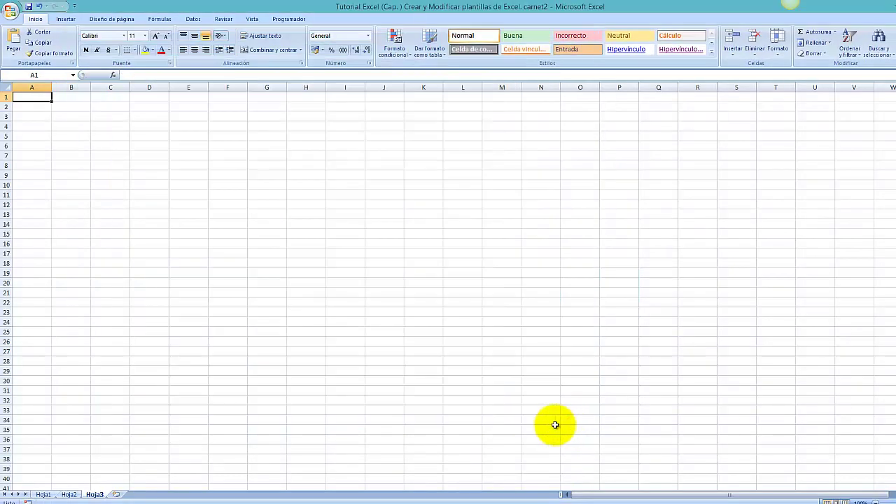